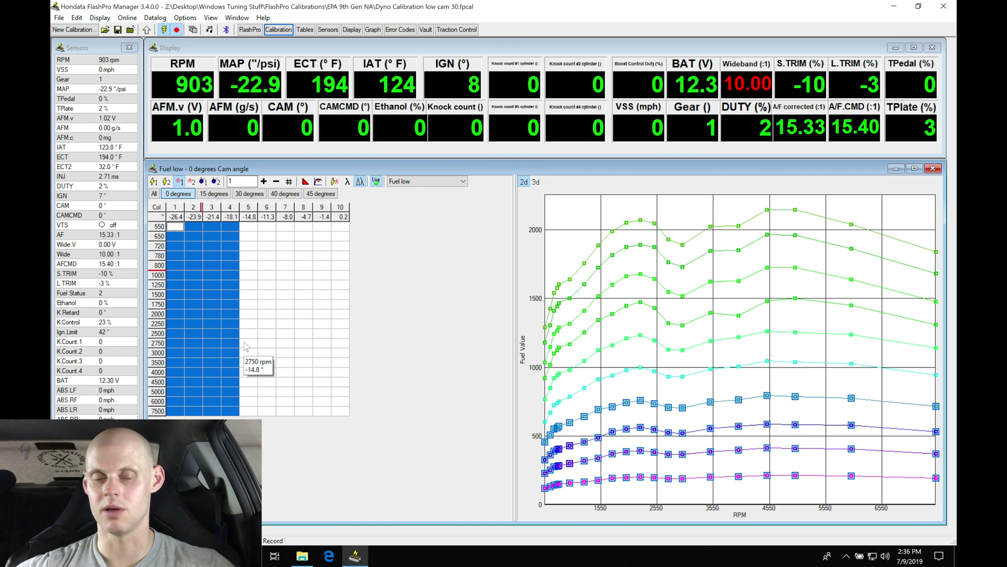
- Clear the fuel-table cell selection, then start datalog recording from the toolbar
click(243, 307)
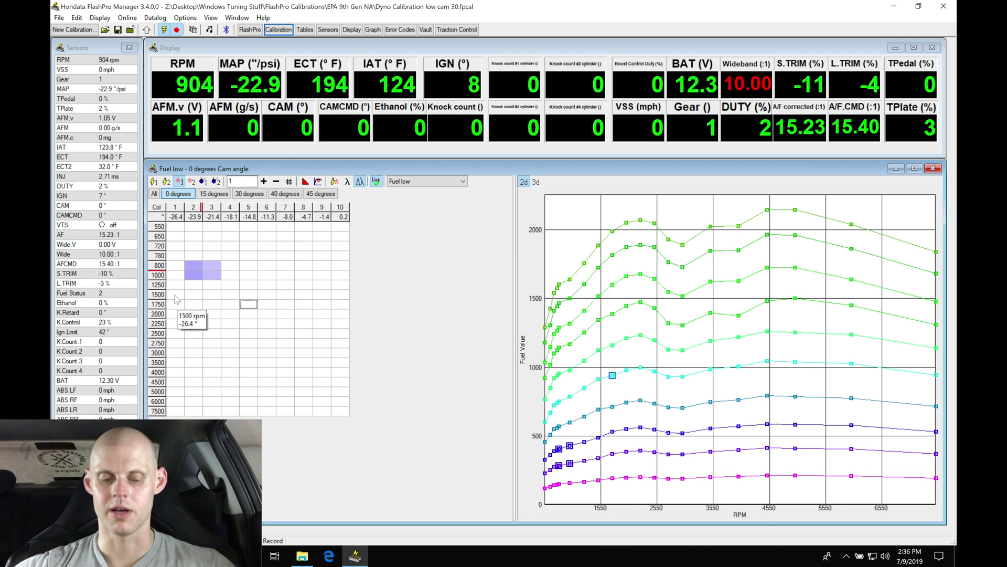
drag(176, 294, 287, 335)
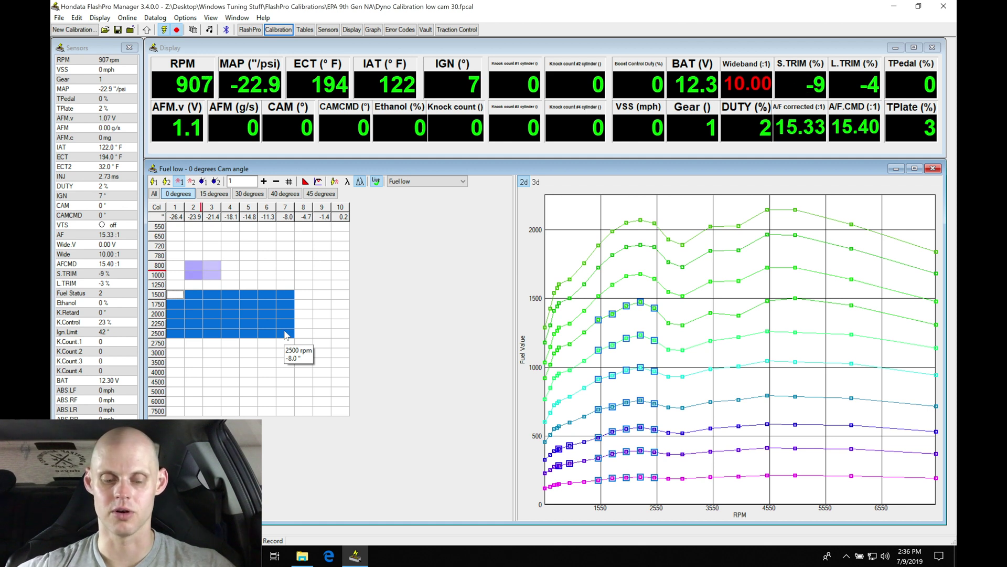
click(234, 326)
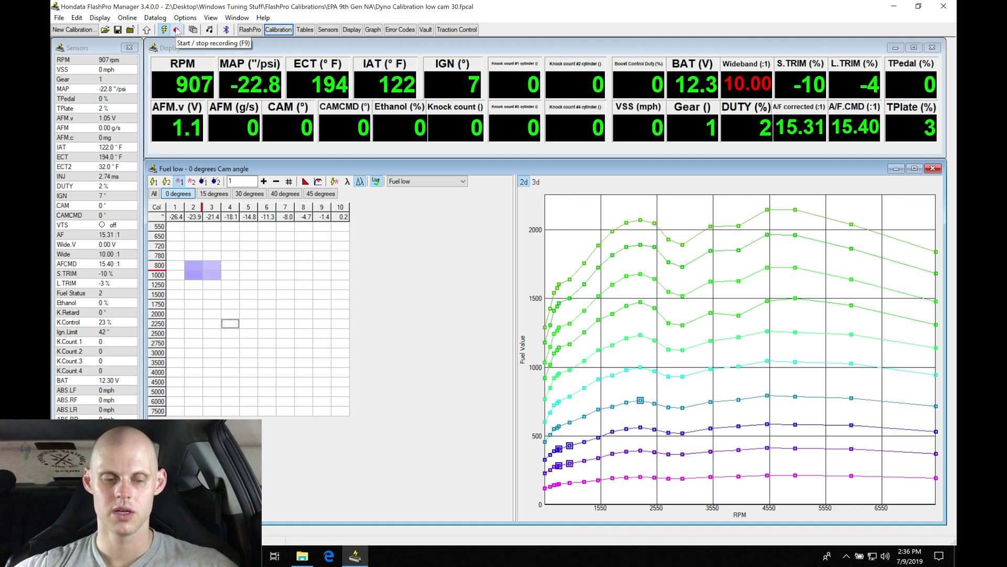
click(177, 30)
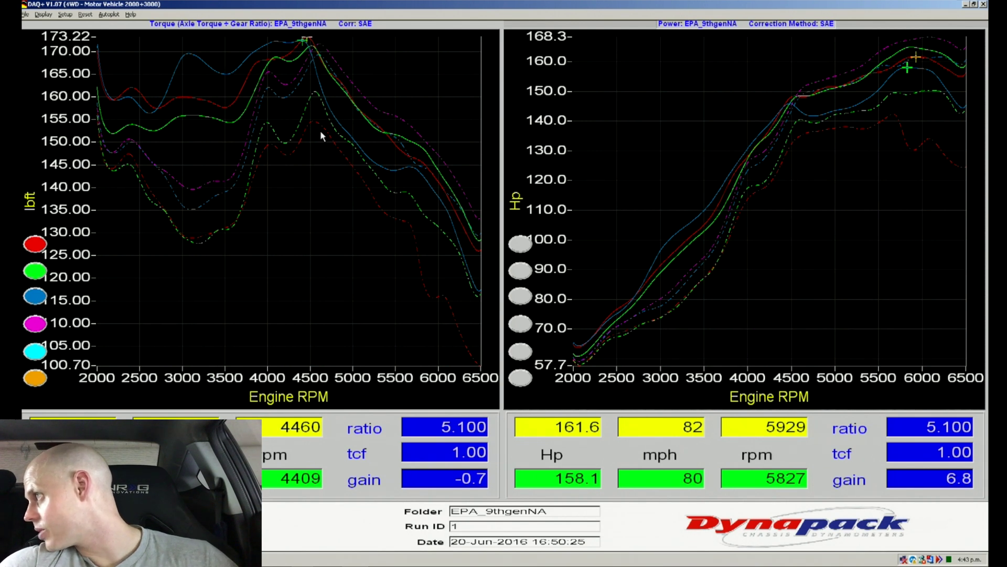
- Read the torque at about 5095 rpm on the compared EPA_9thgenNA dyno runs
click(361, 152)
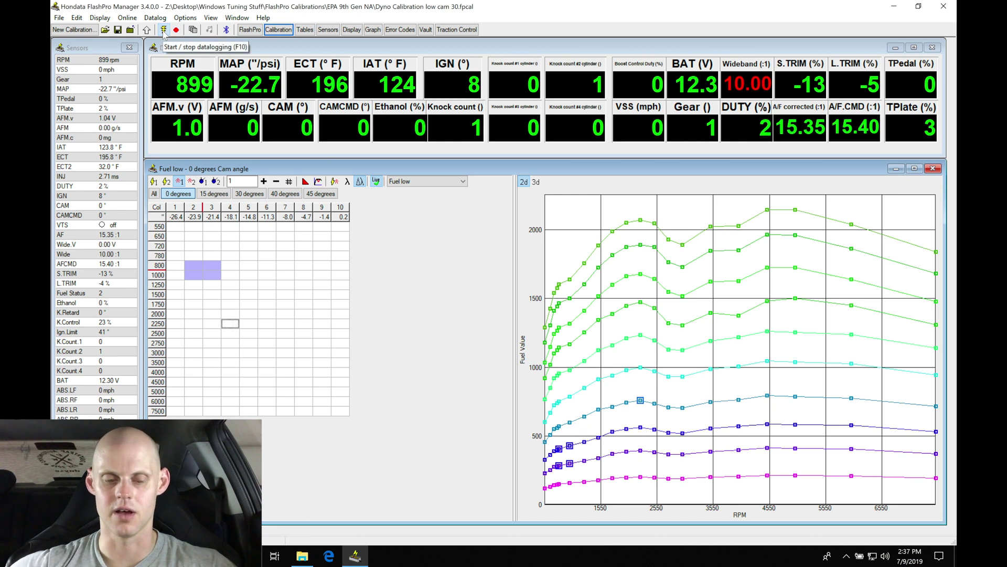
- Step the datalog graph to about 13 s and select the 2750–3000 rpm cells in columns 8–10
click(381, 31)
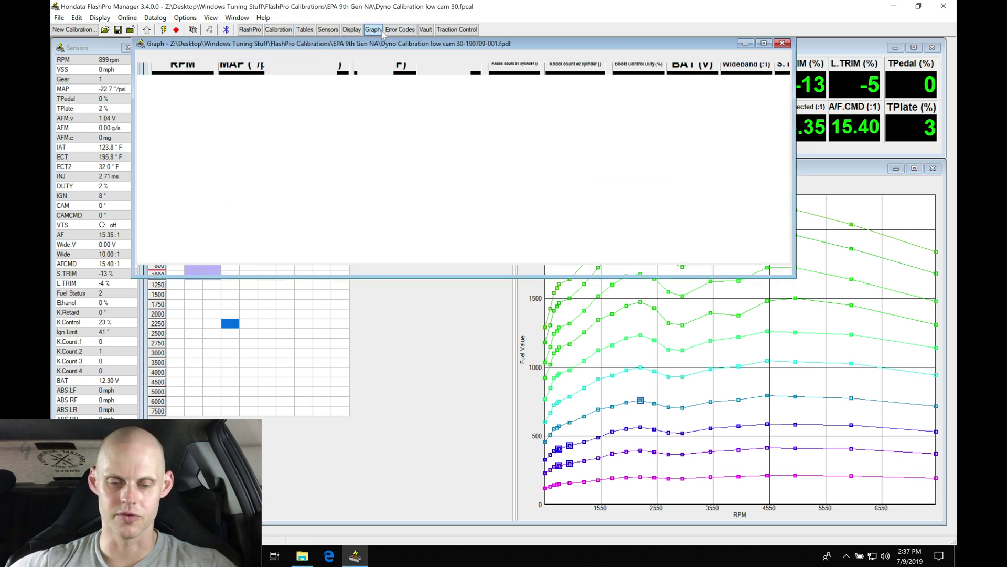
click(413, 202)
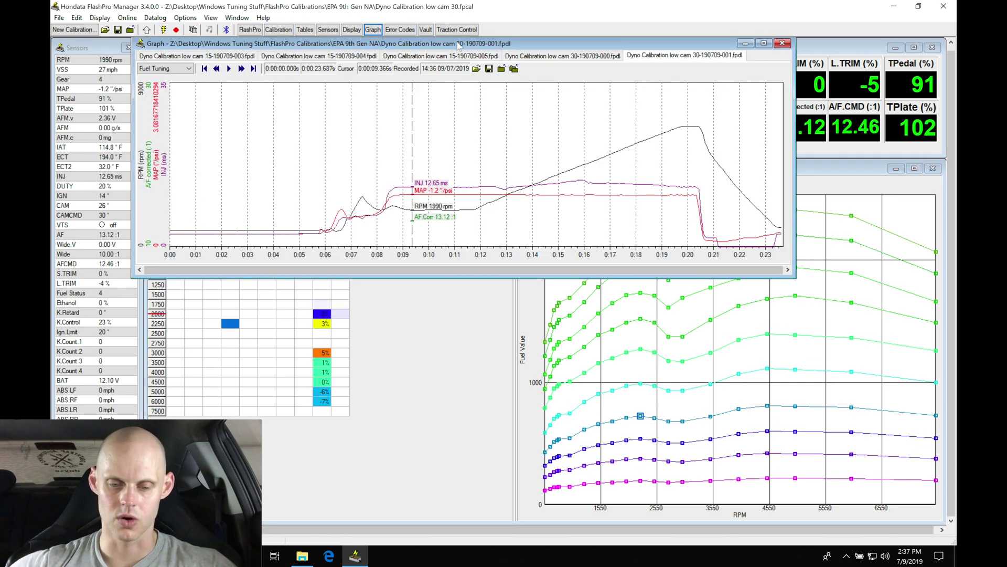
drag(461, 38, 415, 14)
drag(405, 122, 463, 132)
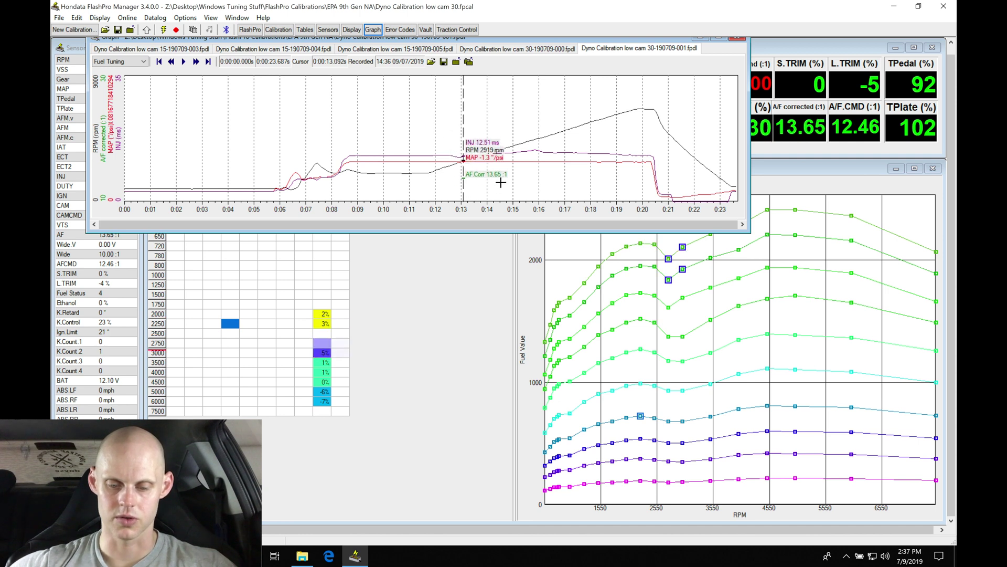
drag(496, 179, 462, 178)
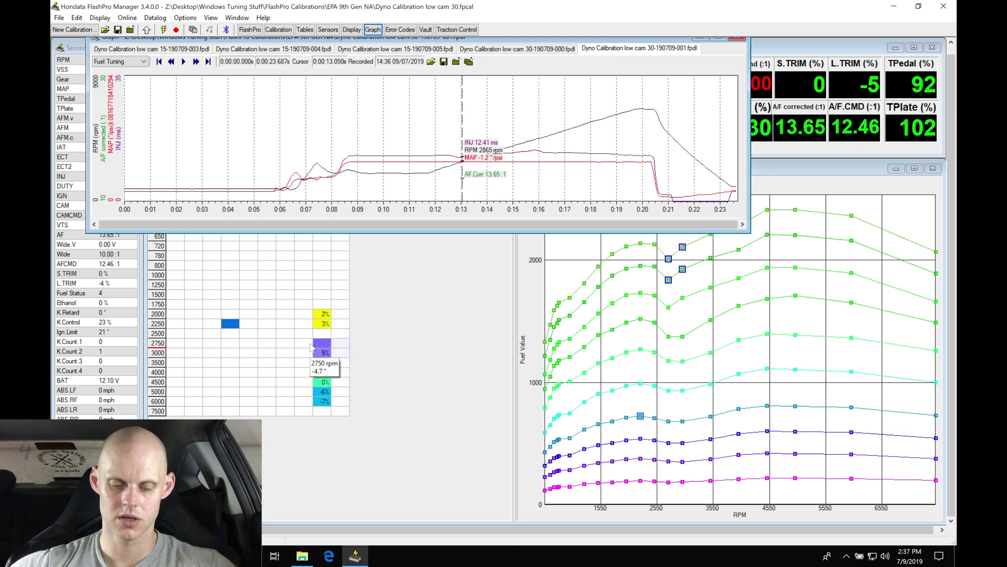
drag(304, 343, 344, 354)
- Enrich the selected cells by about 5%, then select the 2750–3000 rpm cells in columns 6–7
key(Return)
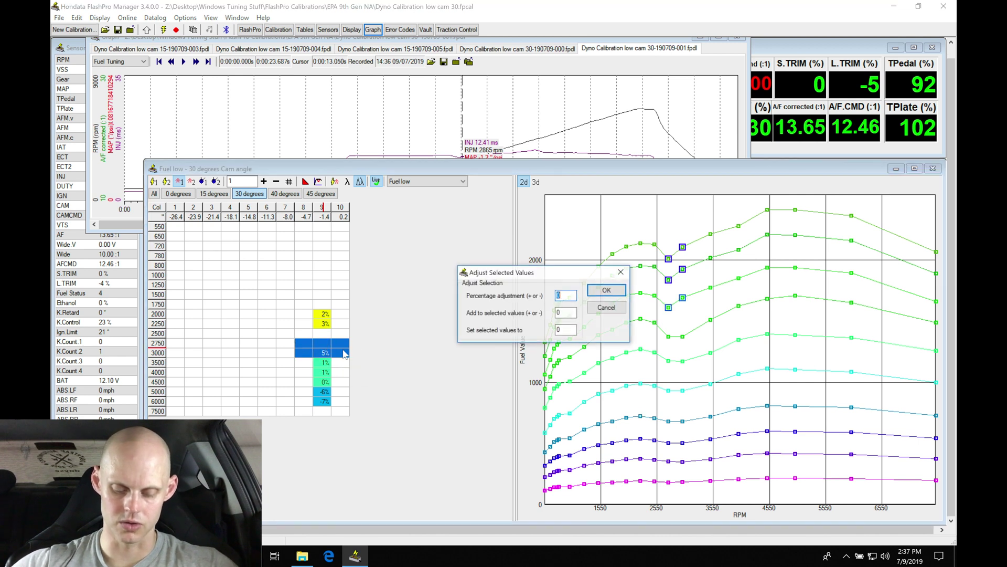
key(Return)
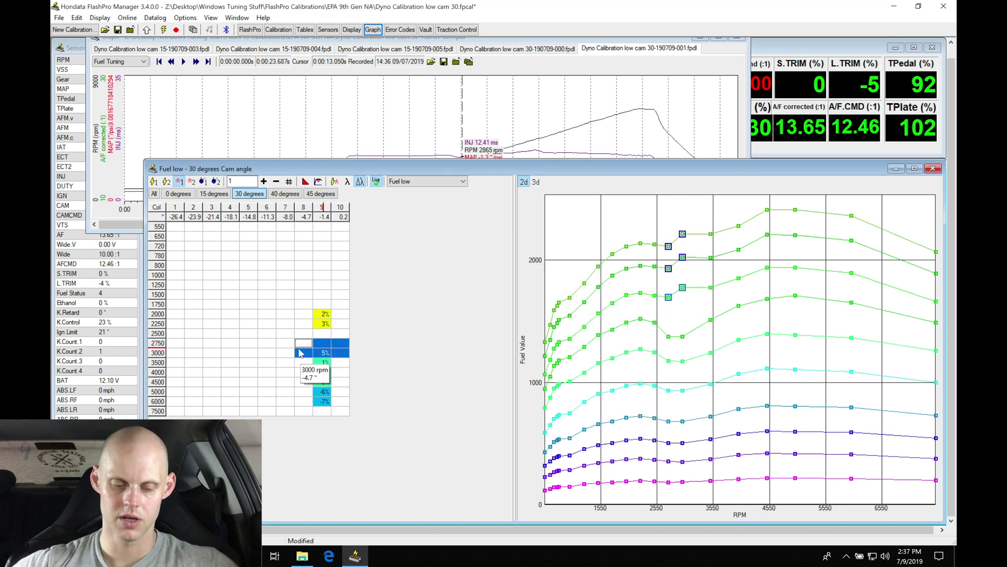
drag(285, 343, 286, 353)
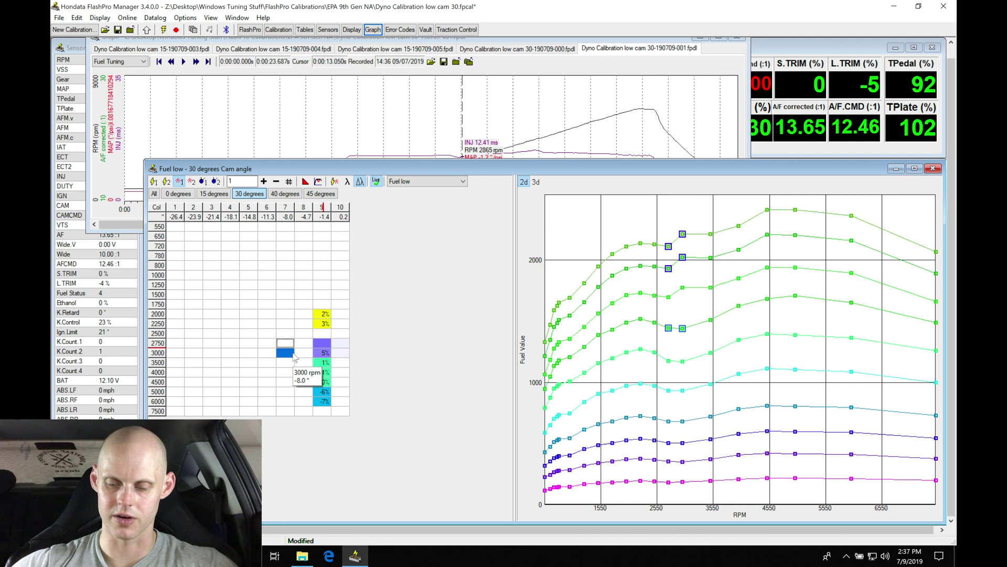
drag(268, 343, 305, 359)
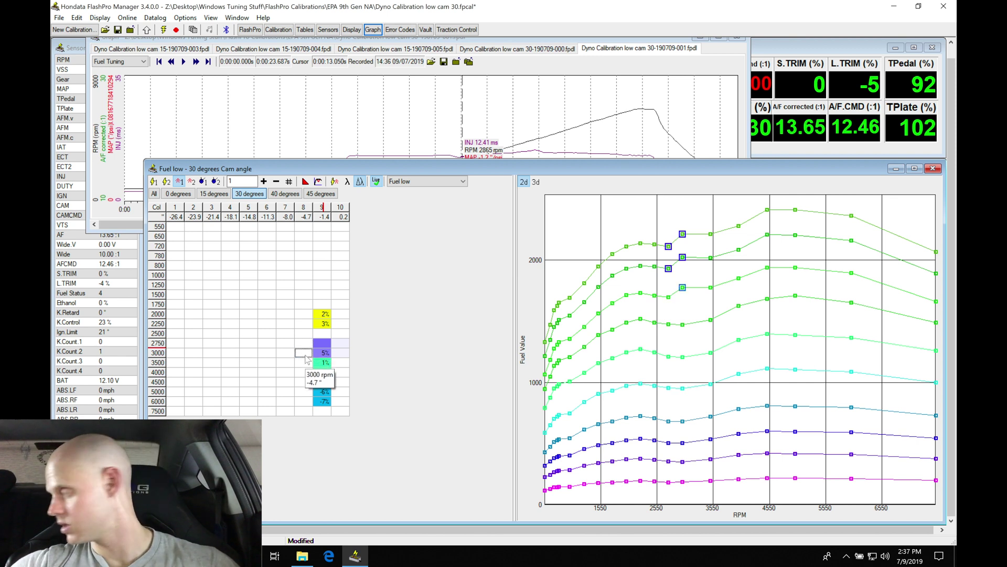
- Check the corrected values in the 2750–3500 rpm cells of columns 7–10
click(337, 357)
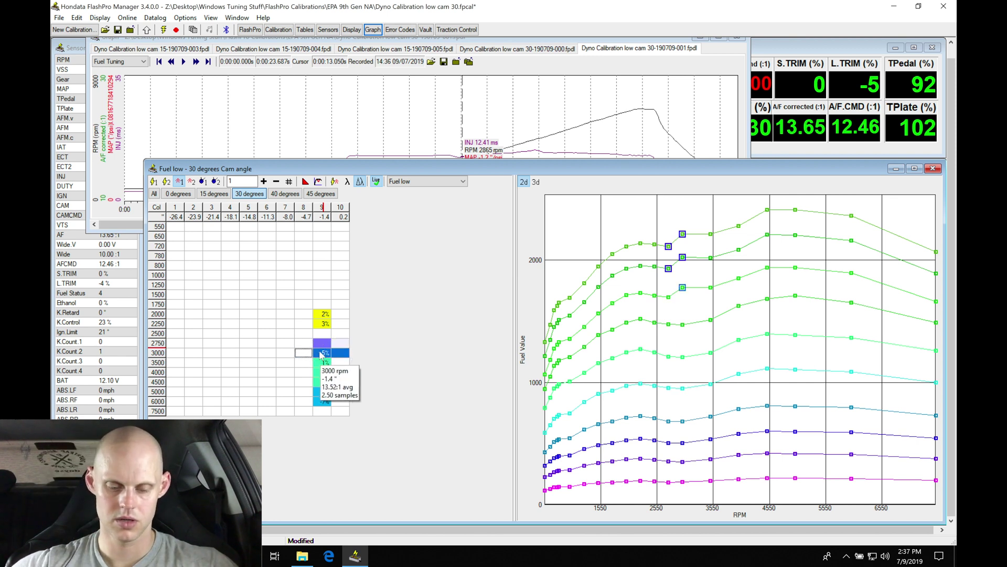
click(334, 345)
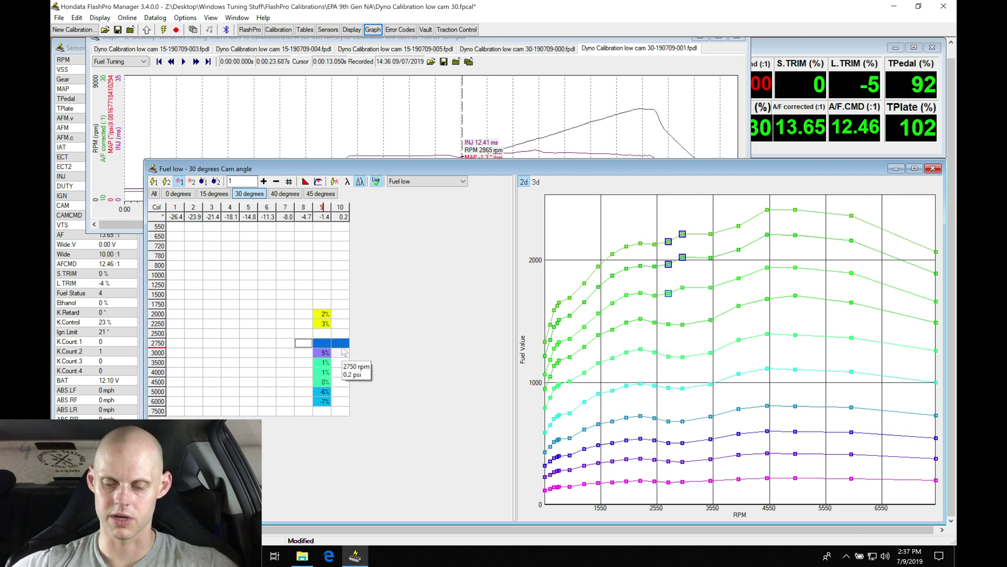
click(288, 353)
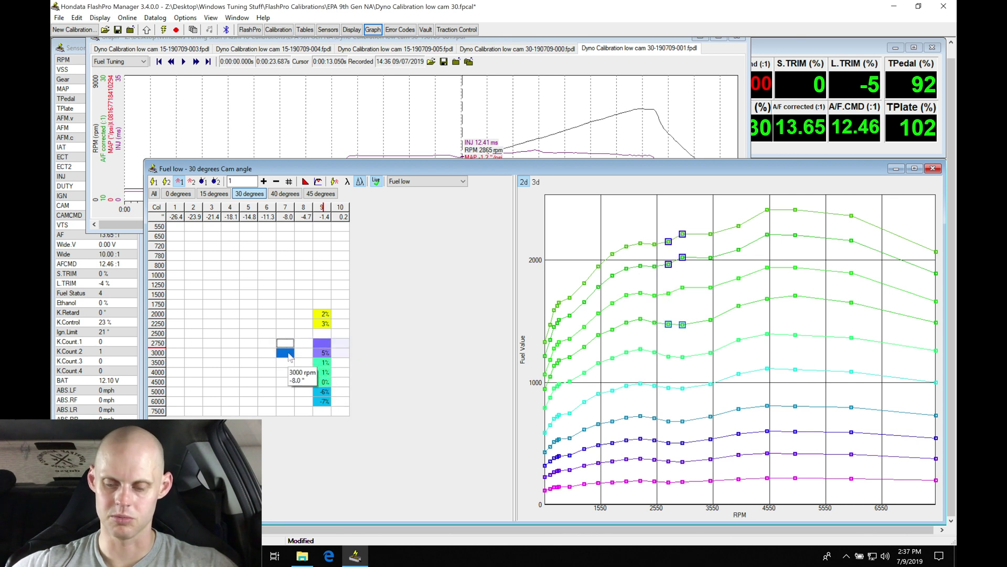
click(286, 364)
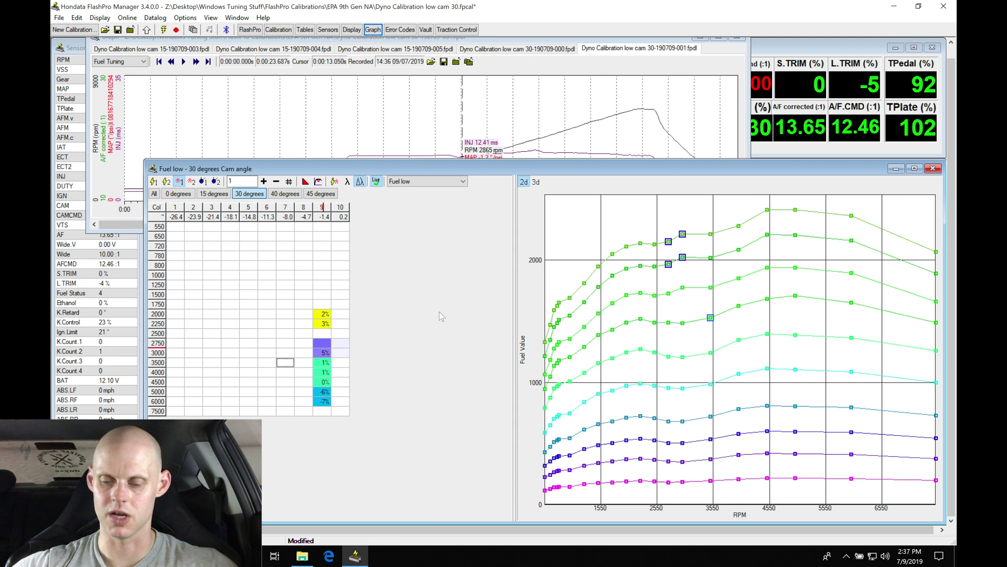
mouse_move(318, 359)
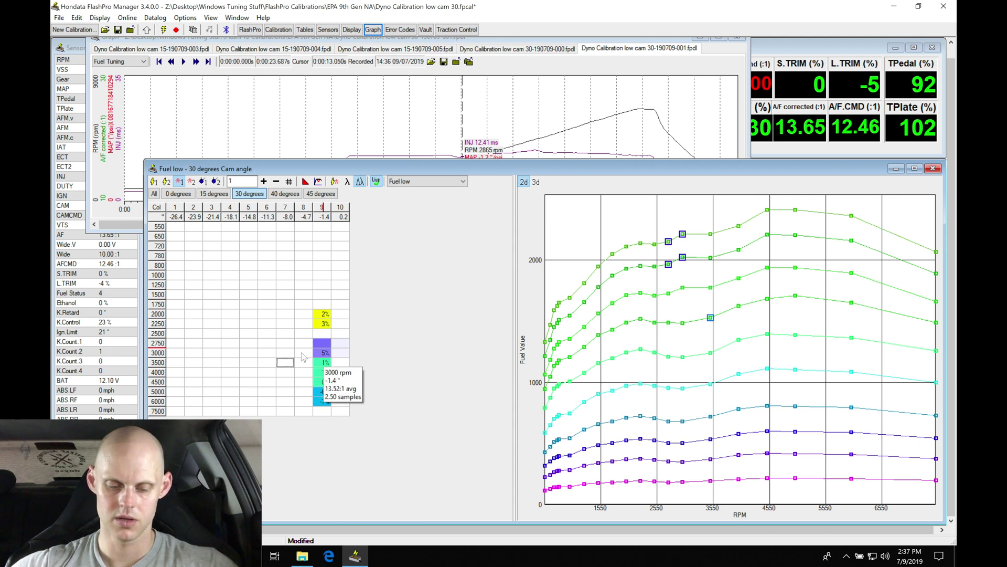
click(304, 354)
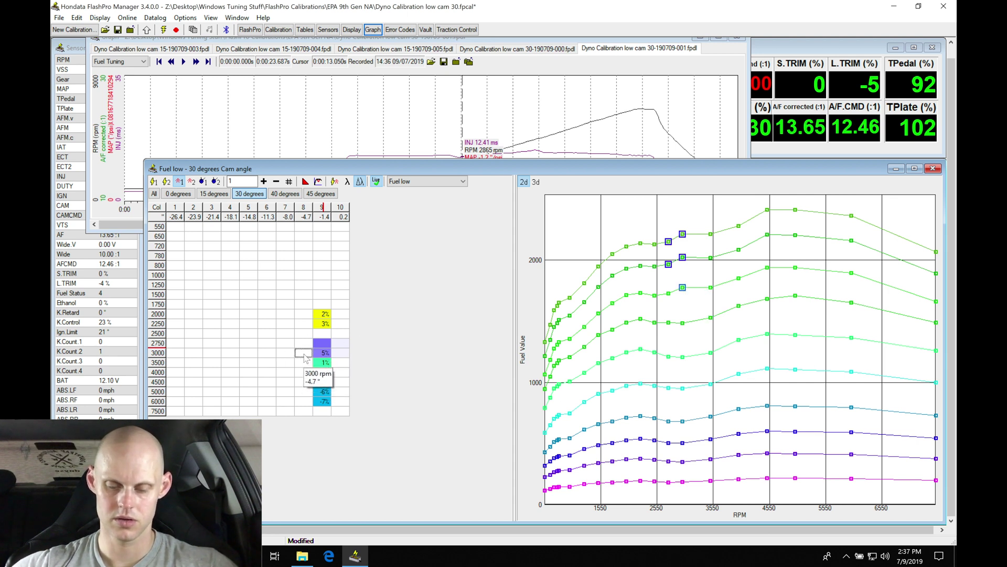
click(327, 354)
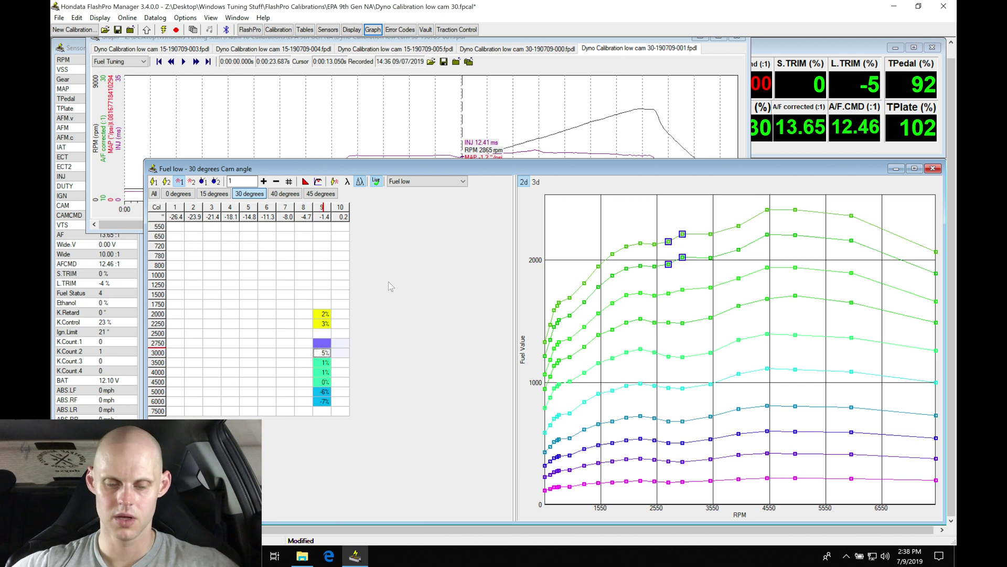
- Move the datalog cursor to 5506 rpm, then select the 5000–7500 rpm cells in columns 8–10
drag(466, 132, 511, 142)
drag(543, 172, 644, 171)
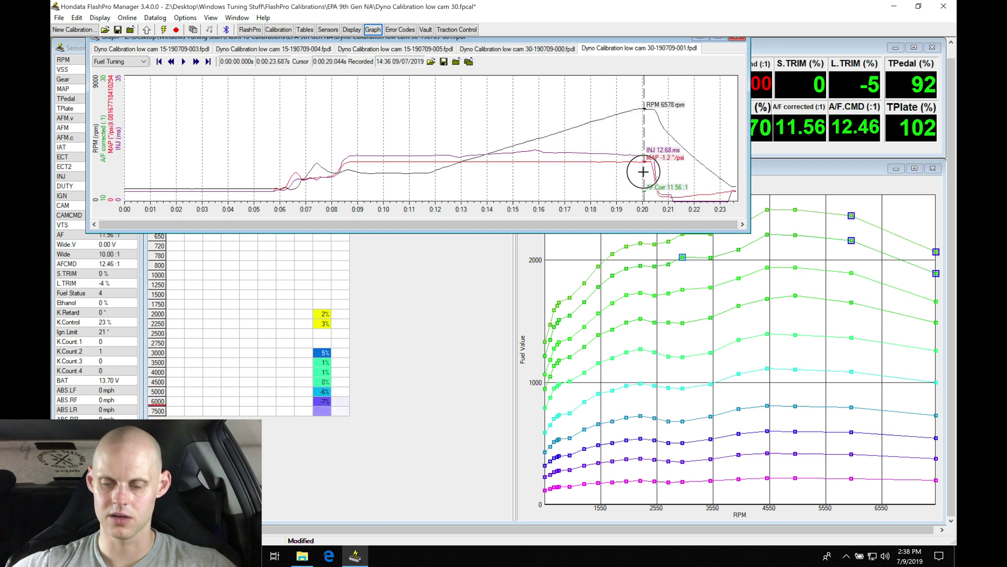
click(316, 374)
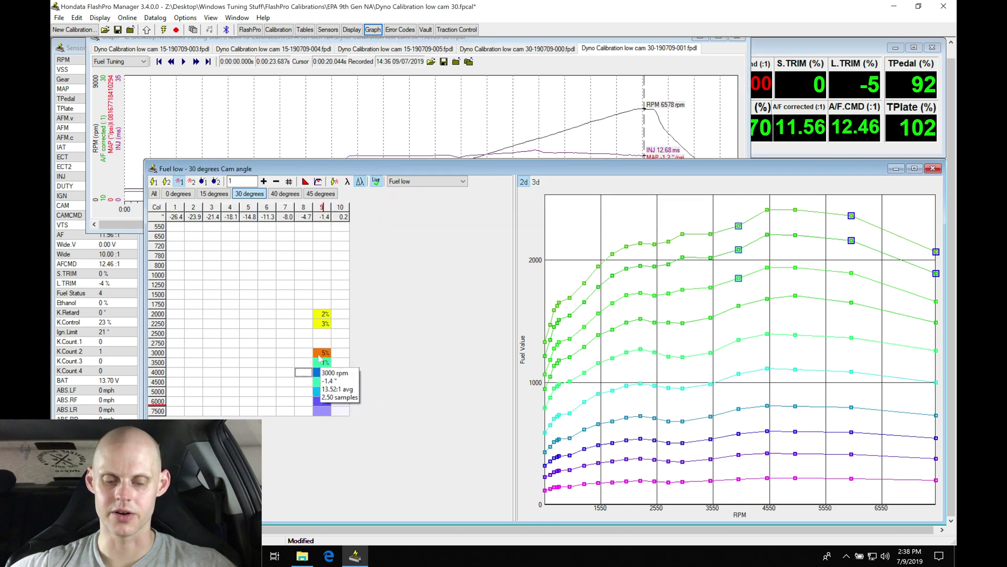
click(331, 384)
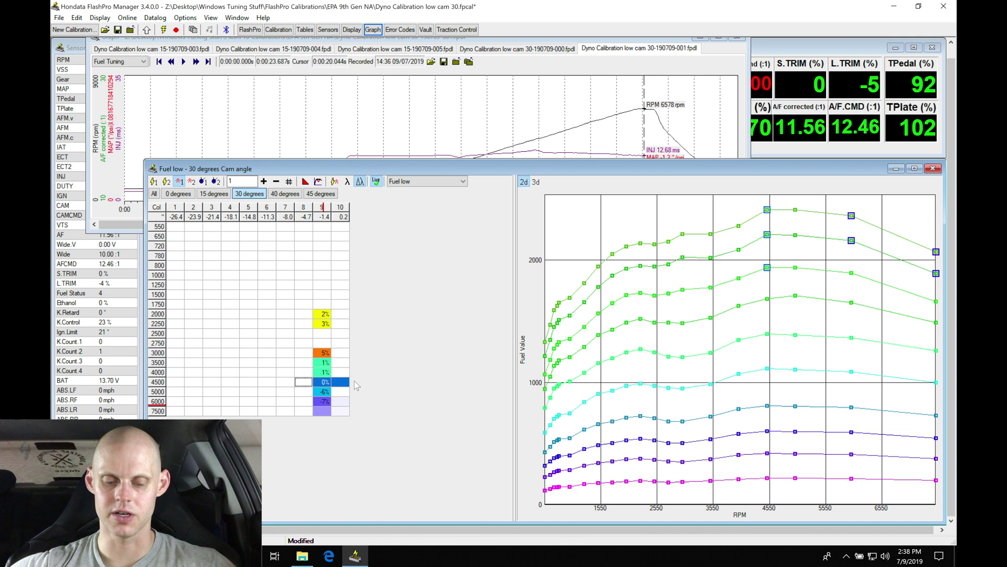
click(324, 402)
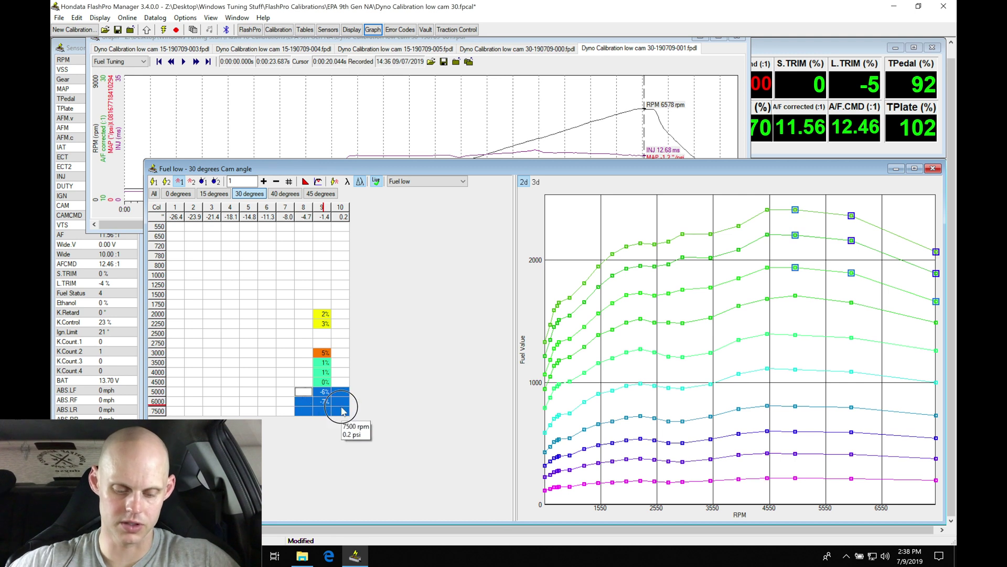
- Apply a -5% adjustment, then check the neighbouring 4500 rpm and column 5–7 cells
text(-)
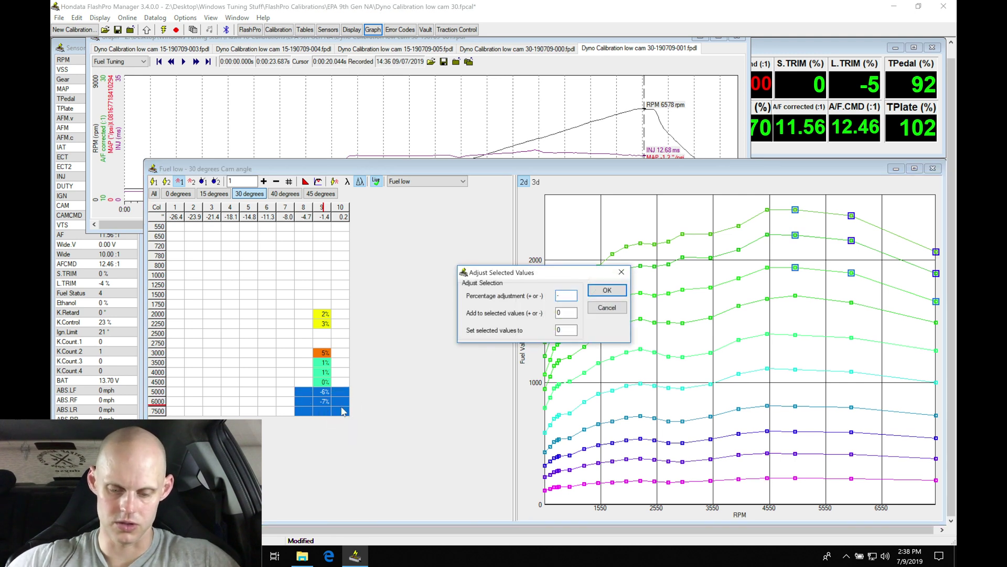
text(5)
key(Return)
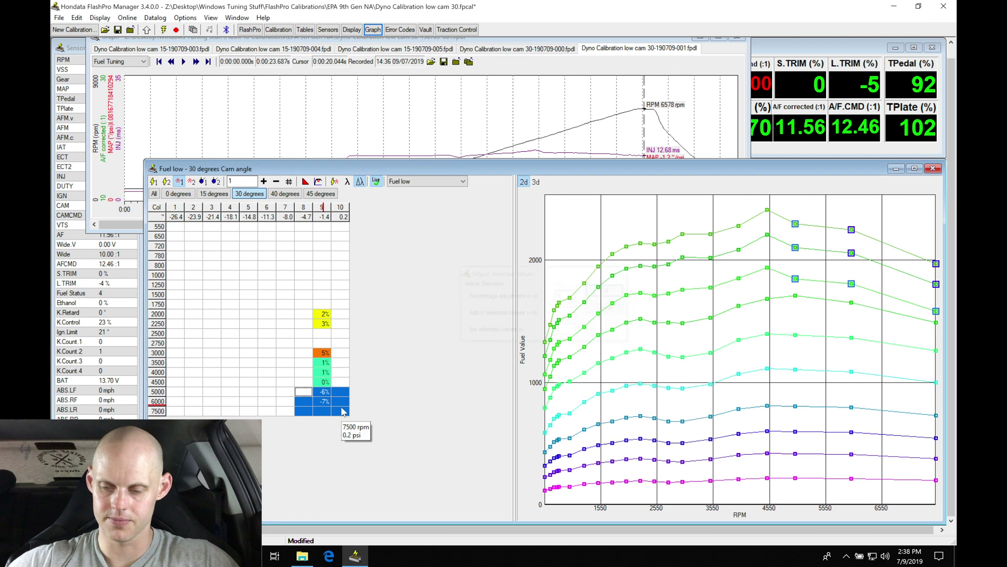
click(341, 382)
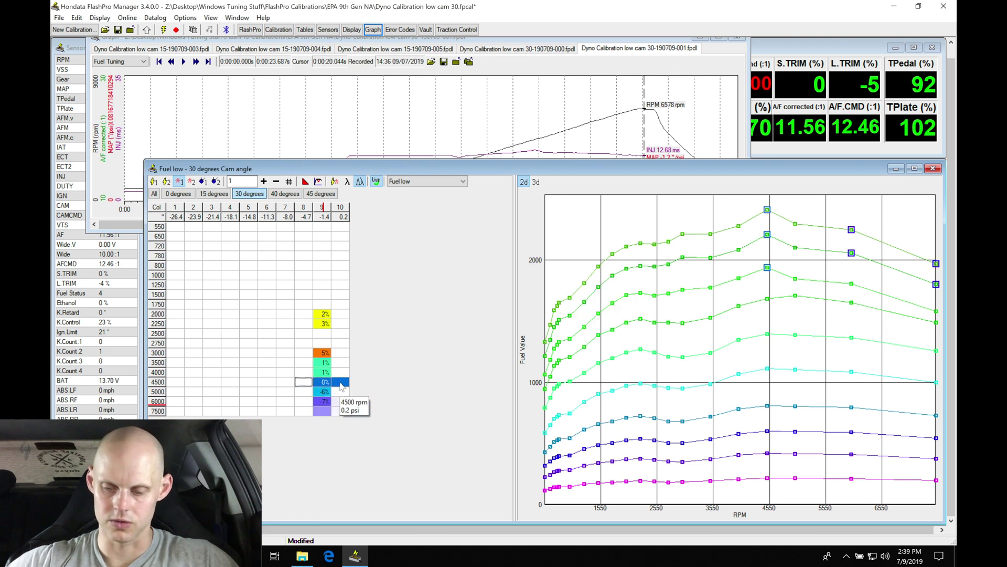
drag(285, 401, 285, 411)
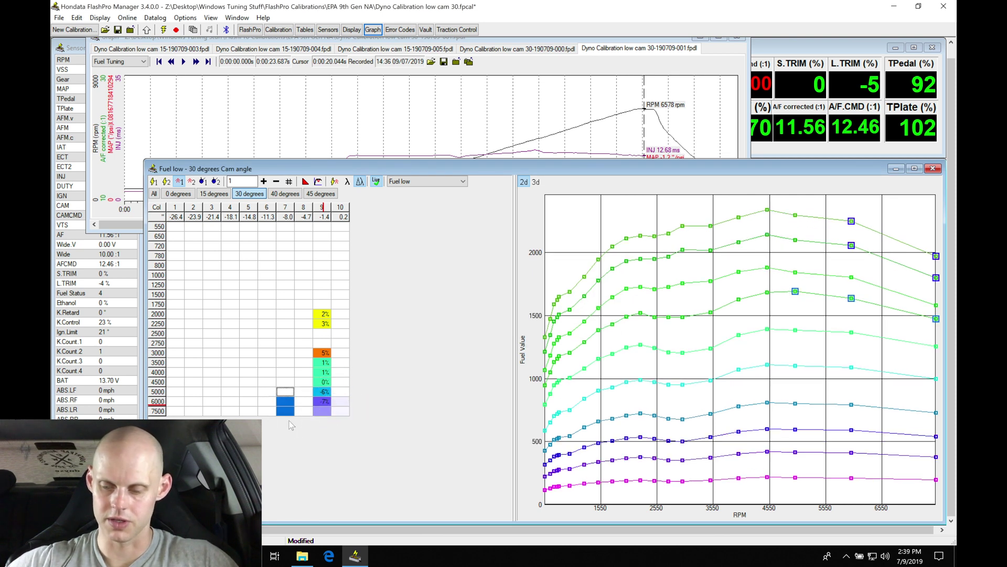
click(286, 382)
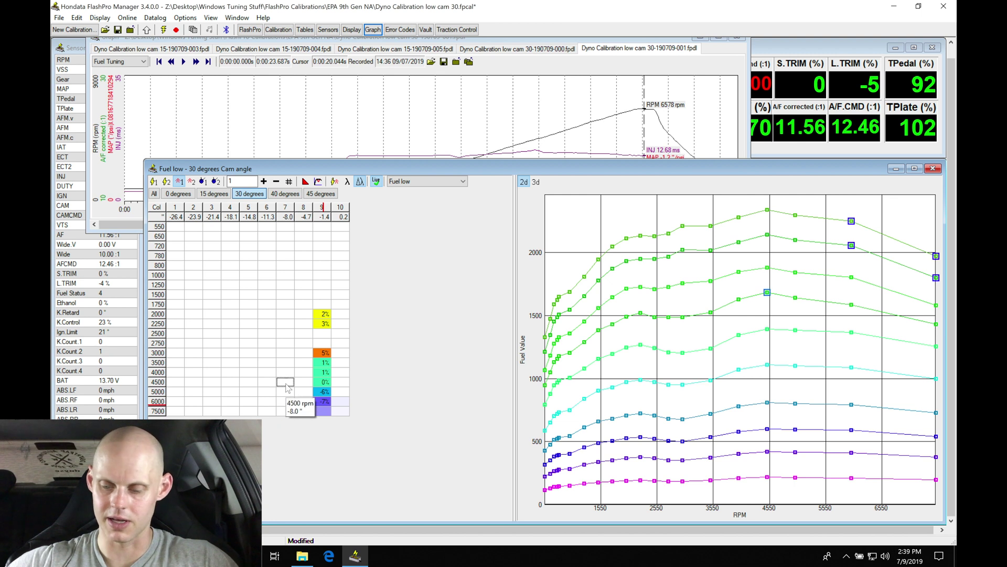
click(248, 353)
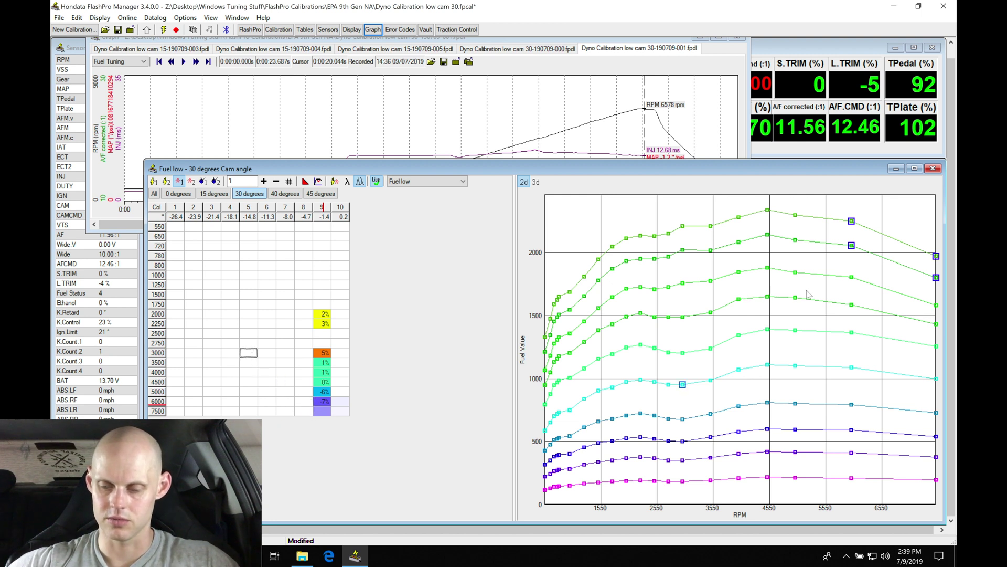